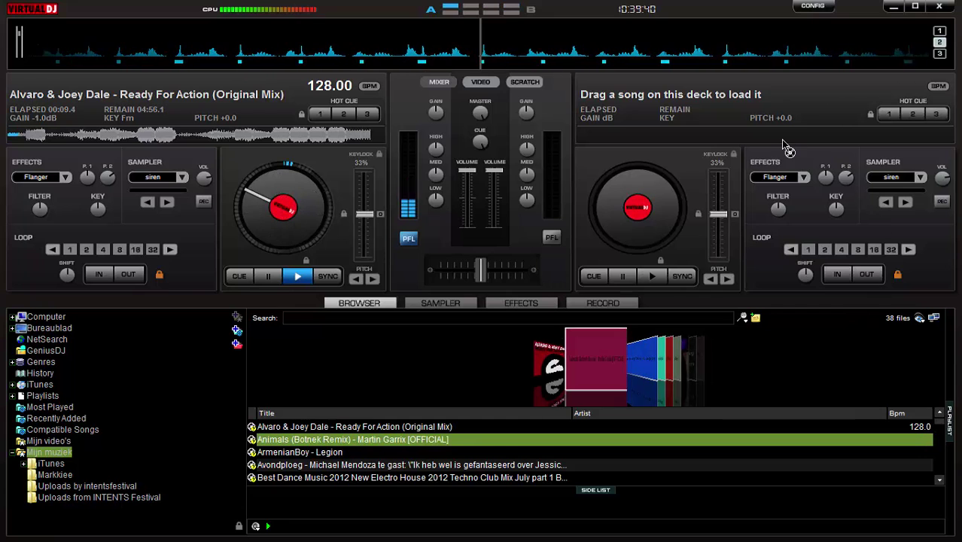
Load Animals (Botnek Remix) onto deck 2 and sync its tempo to the track playing on deck 1
left_click_drag(787, 148, 787, 149)
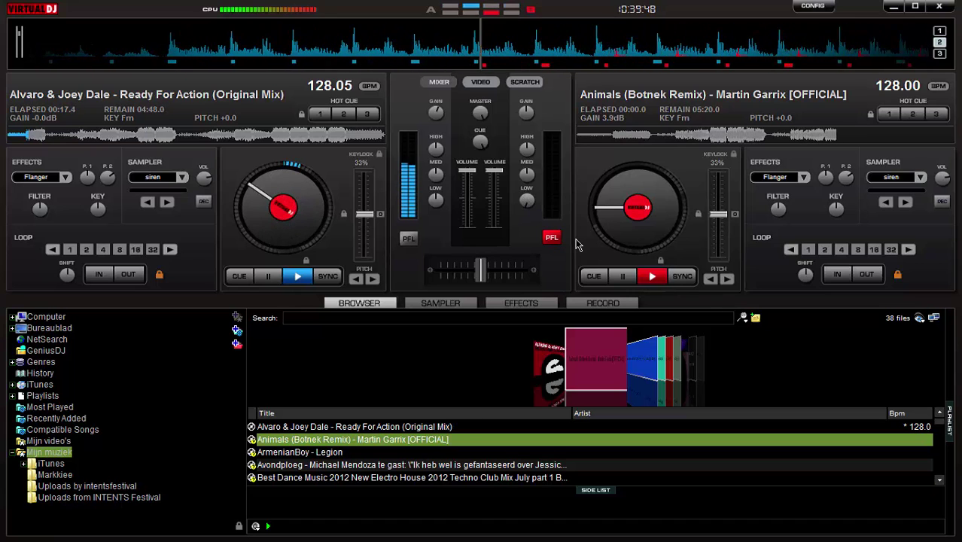
left_click(678, 278)
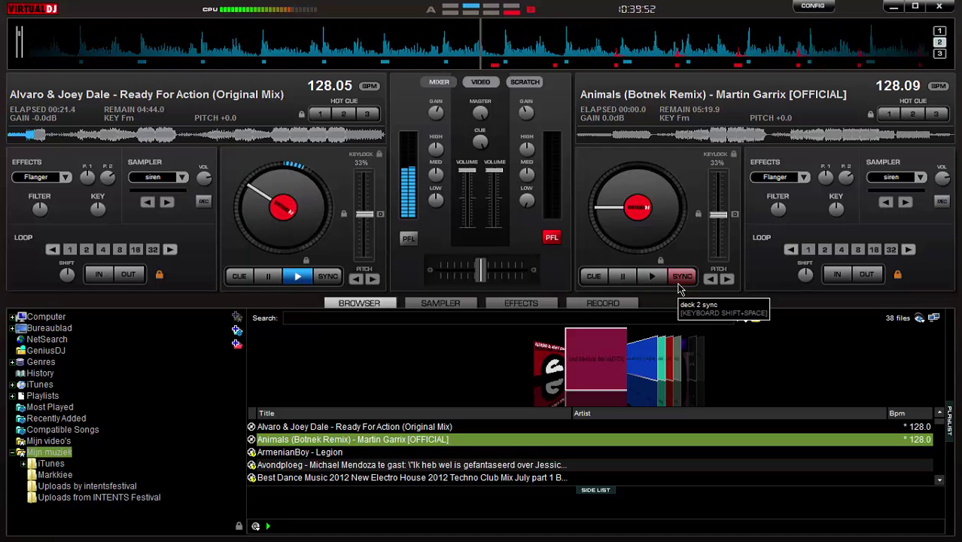
Move the crossfader fully to deck 1, resync deck 2 and set its gain to -1.7 dB
left_click_drag(479, 263, 441, 265)
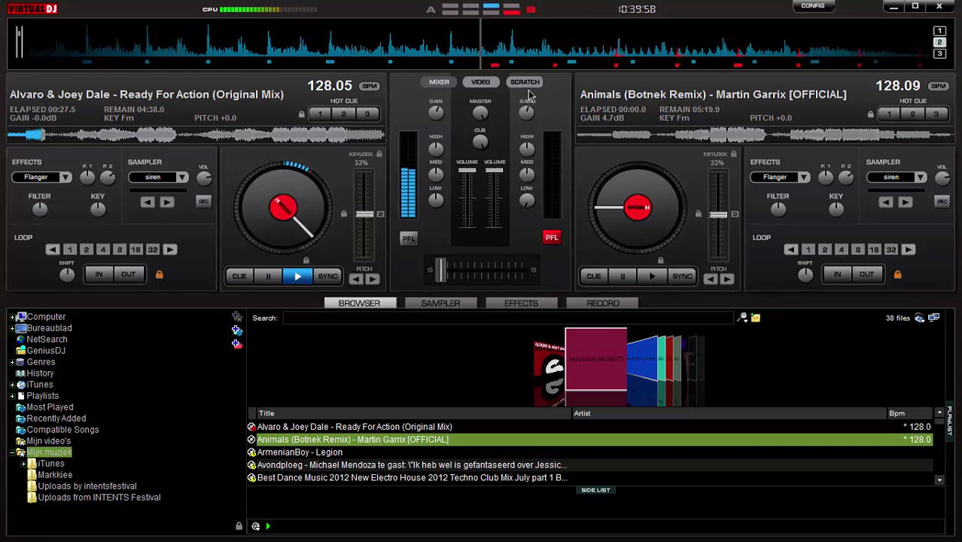
mouse_move(527, 112)
left_mouse_down()
mouse_move(503, 117)
mouse_move(532, 102)
left_mouse_up()
left_click(689, 276)
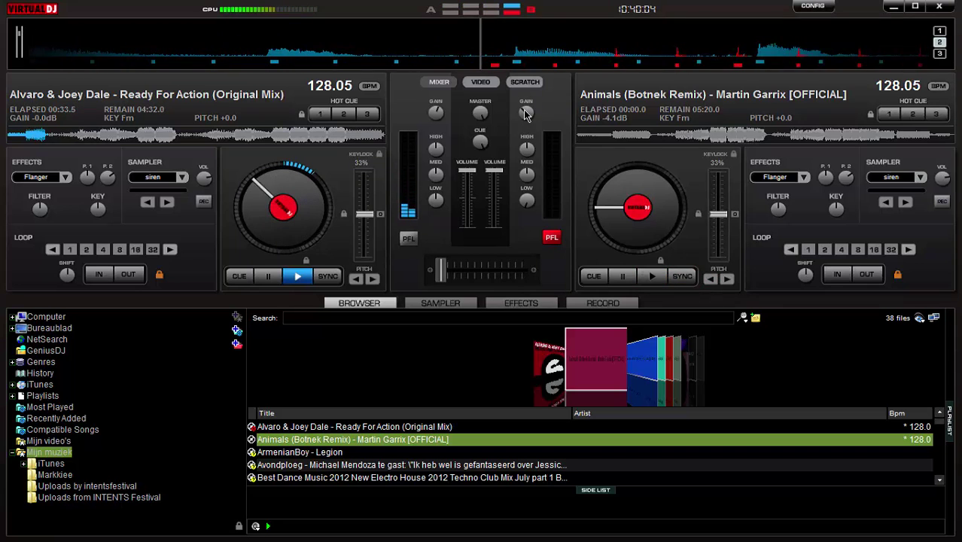
left_click_drag(528, 111, 527, 111)
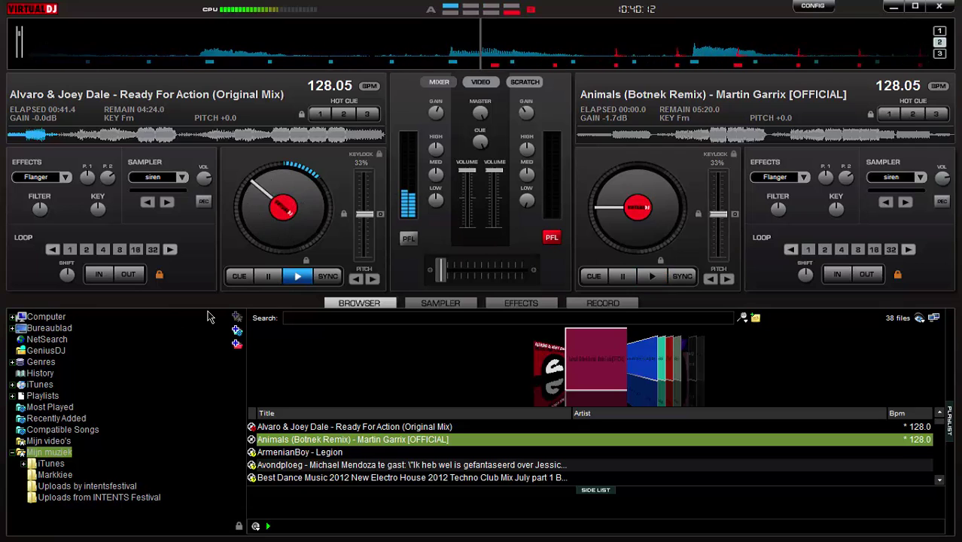
Raise deck 1's gain to 1.9 dB, then turn on its keylock and nudge its pitch down
key("XF86AudioRaiseVolume")
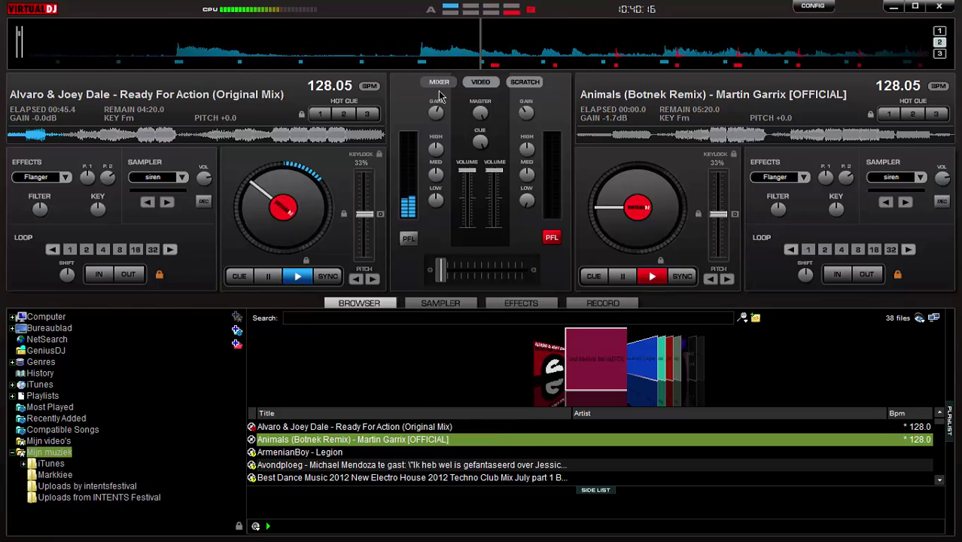
scroll(436, 110, "up", 2)
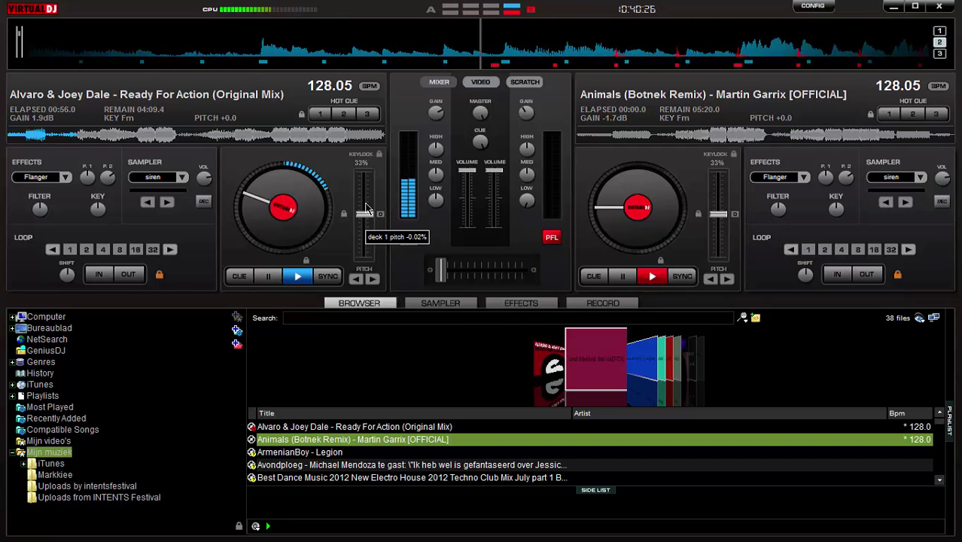
left_click(379, 154)
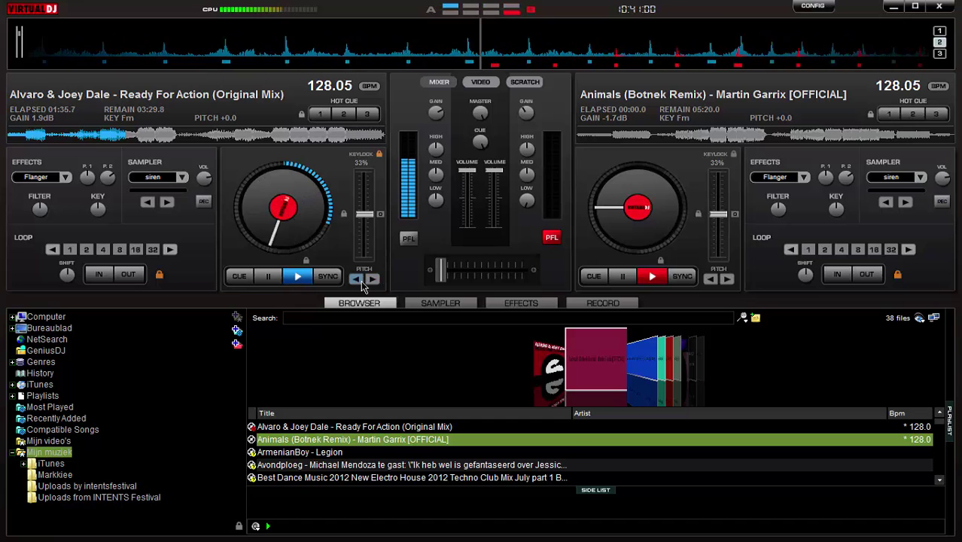
left_click(357, 280)
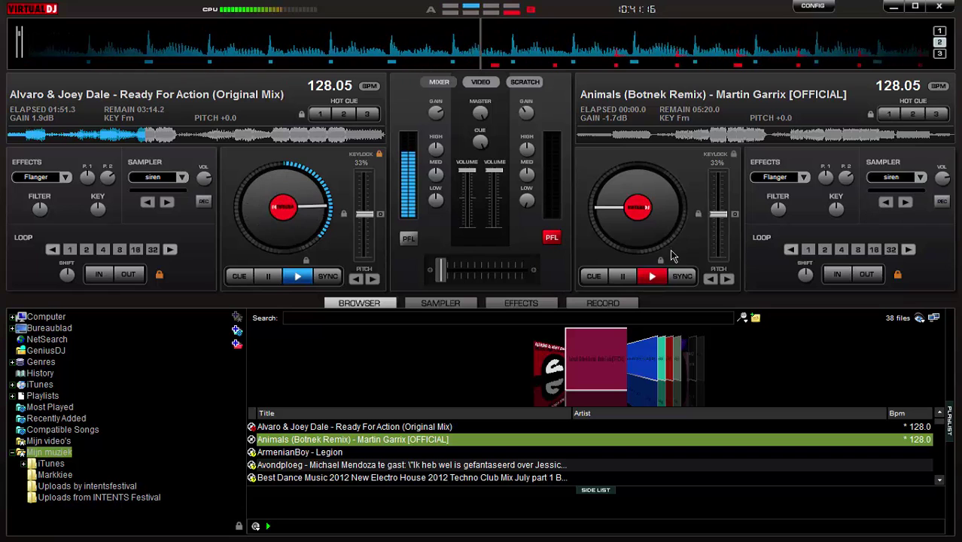
Sync the cued track on deck 2 again and blend it in with the crossfader just past centre and gain at 6.0 dB
left_click(682, 277)
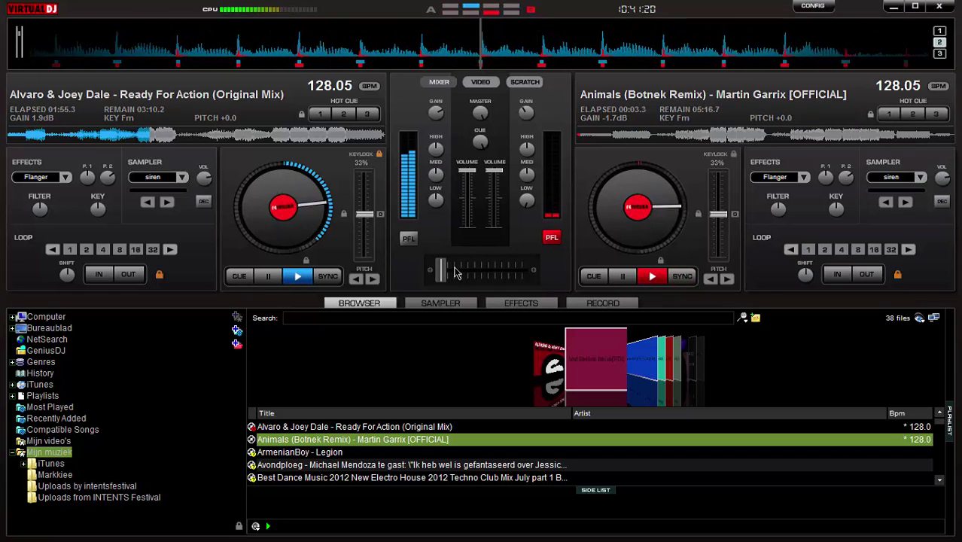
left_click_drag(442, 271, 488, 278)
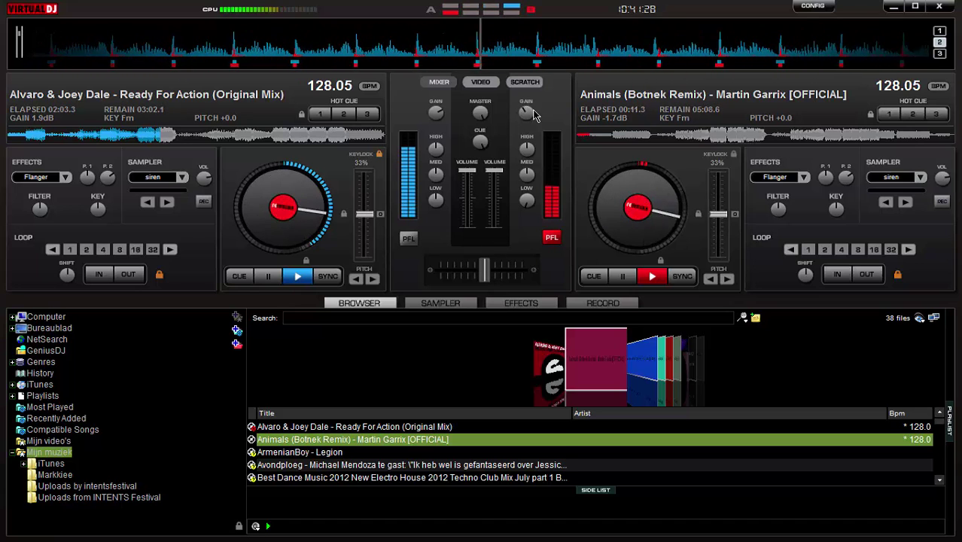
left_click_drag(526, 110, 530, 92)
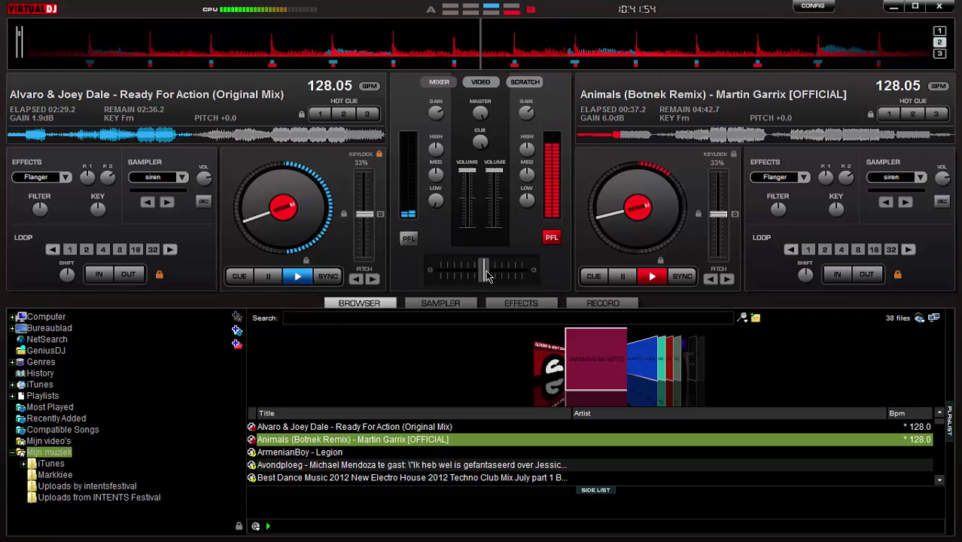
Move the crossfader back and forth between the centre and deck 2 to mix both tracks, finishing at the centre
left_click_drag(486, 277, 503, 276)
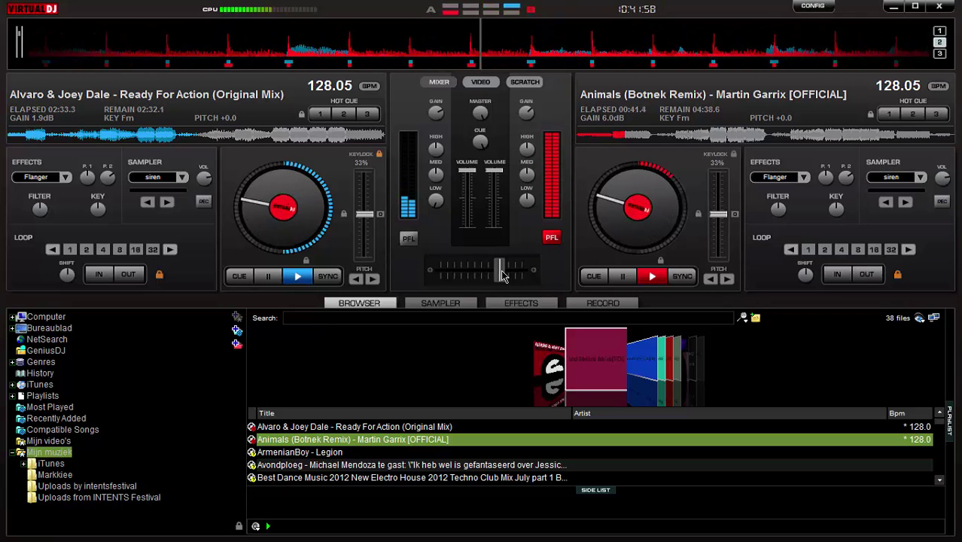
mouse_move(503, 277)
left_mouse_down()
mouse_move(482, 275)
mouse_move(495, 275)
left_mouse_up()
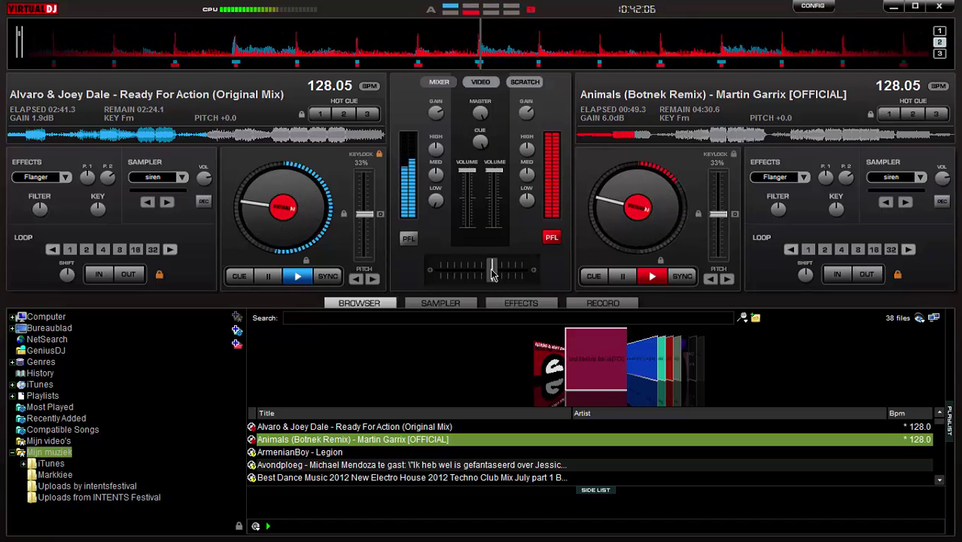
left_click_drag(491, 274, 504, 278)
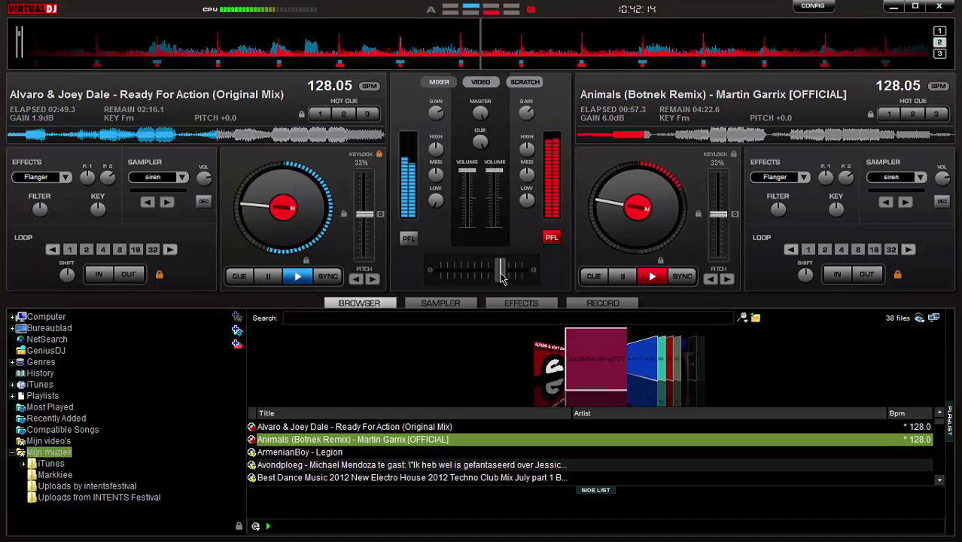
left_click_drag(503, 277, 486, 276)
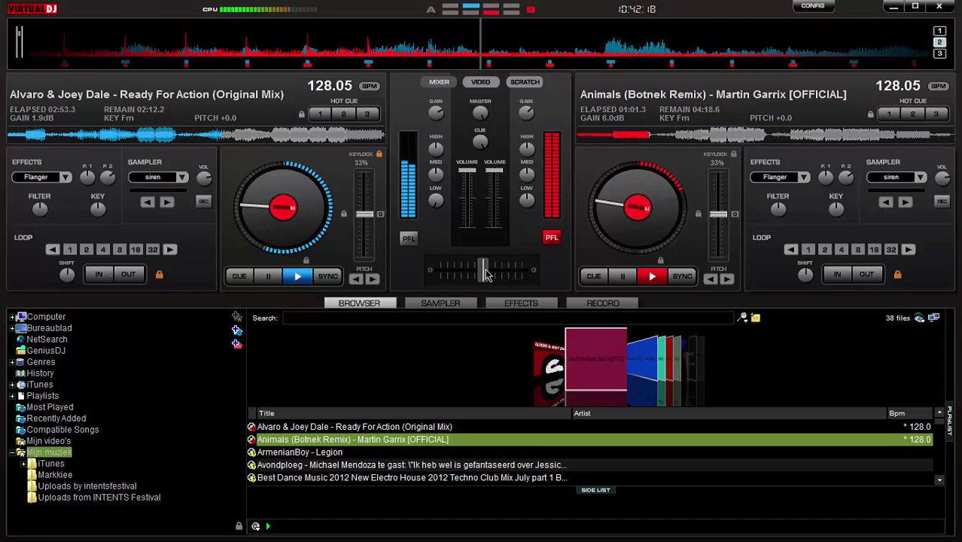
left_click_drag(485, 276, 484, 276)
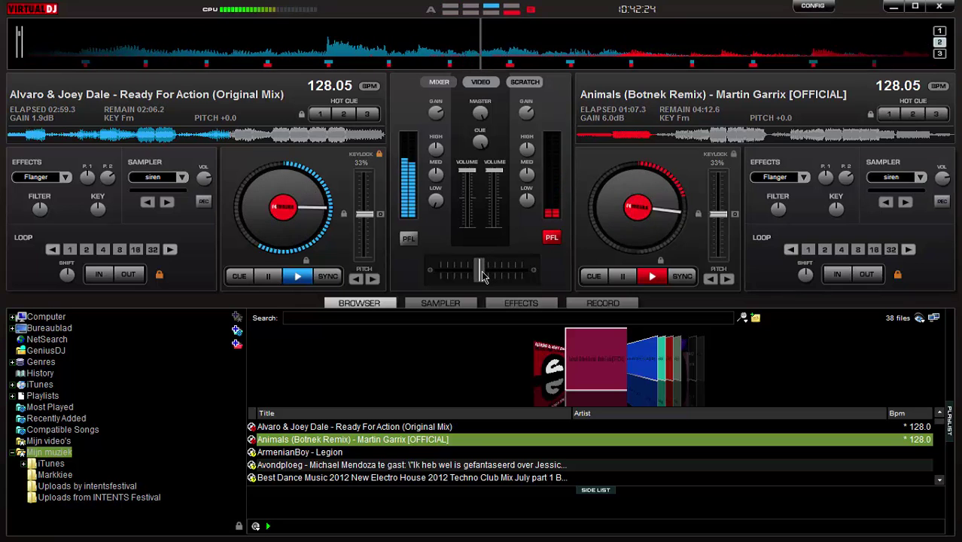
left_click_drag(481, 270, 507, 279)
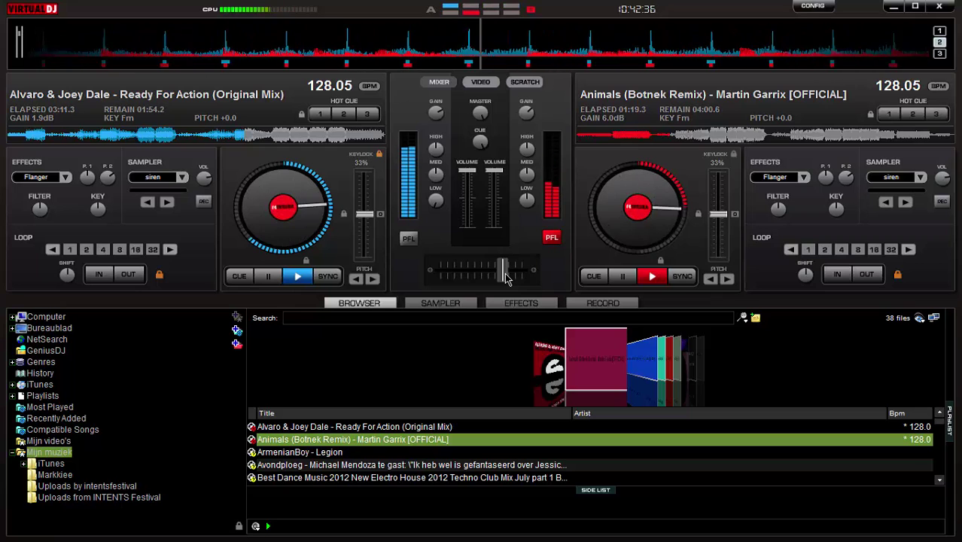
left_click_drag(507, 278, 479, 278)
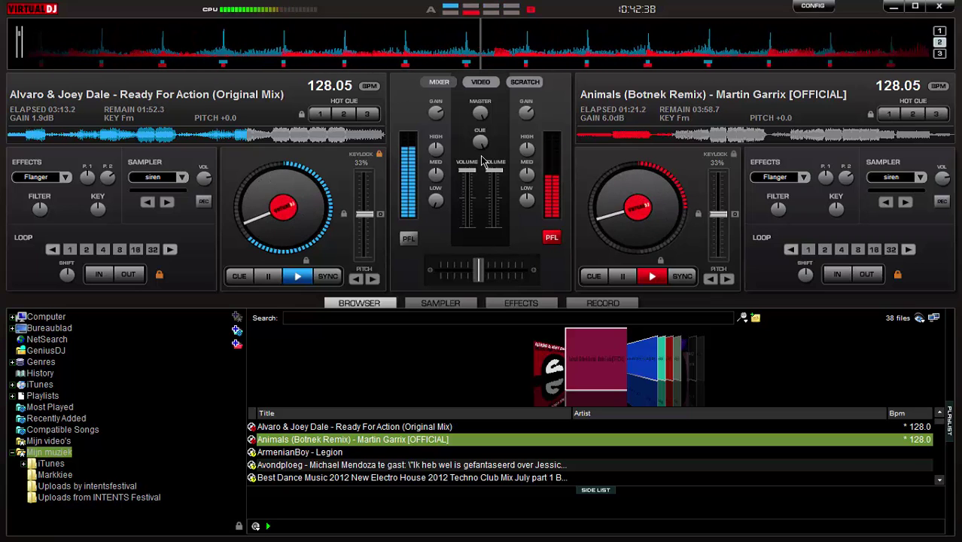
Fade out deck 1 by lowering its volume fader to the minimum and moving the crossfader fully to deck 2
left_click_drag(467, 184, 467, 227)
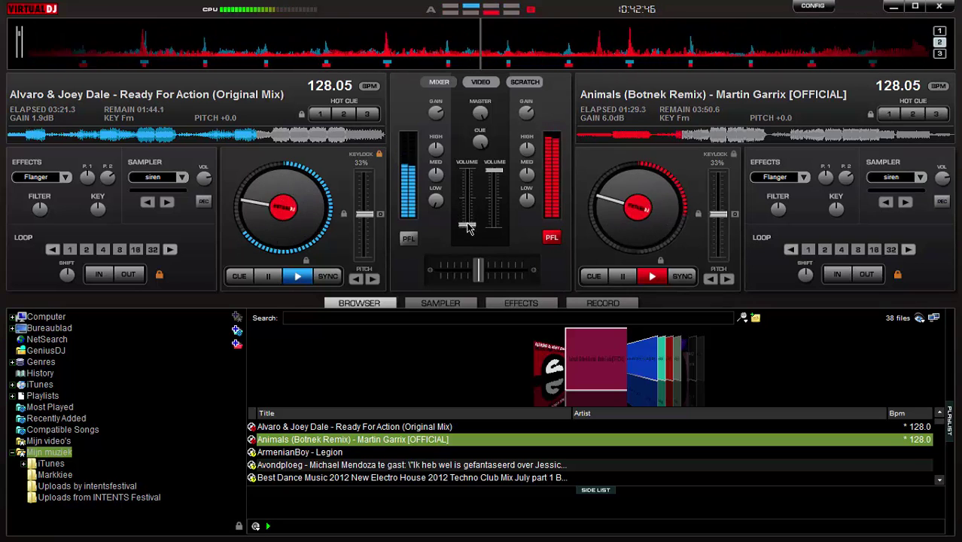
left_click_drag(482, 268, 521, 269)
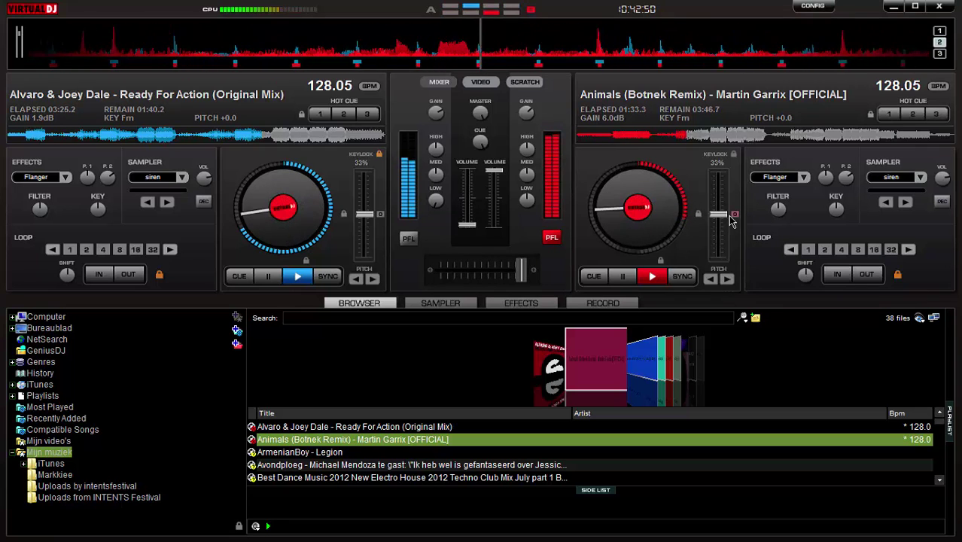
Try deck 2's pitch at +33.0 and reset it to zero
left_click_drag(721, 220, 723, 271)
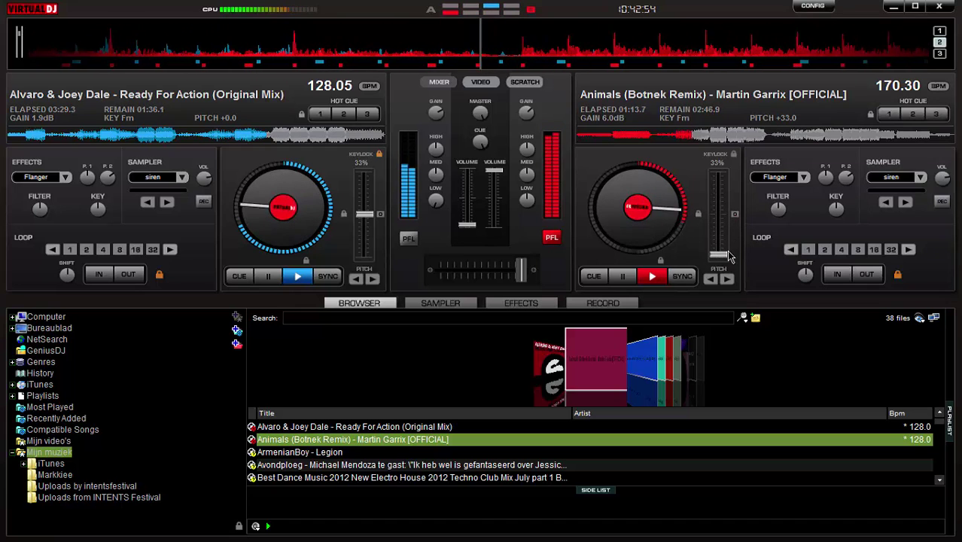
left_click(734, 215)
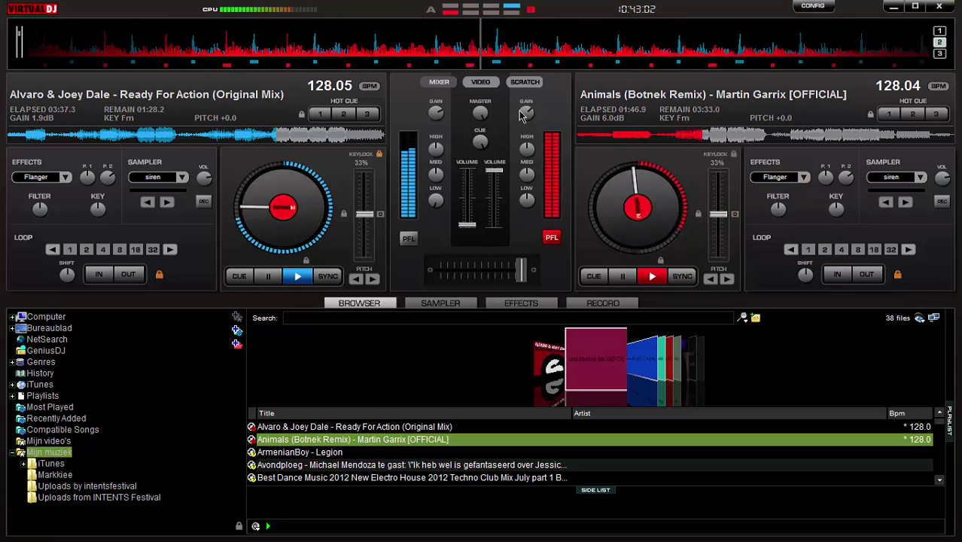
Lower deck 2's gain to about 0.4 dB and raise it again to 4.8 dB
left_click_drag(521, 114, 526, 154)
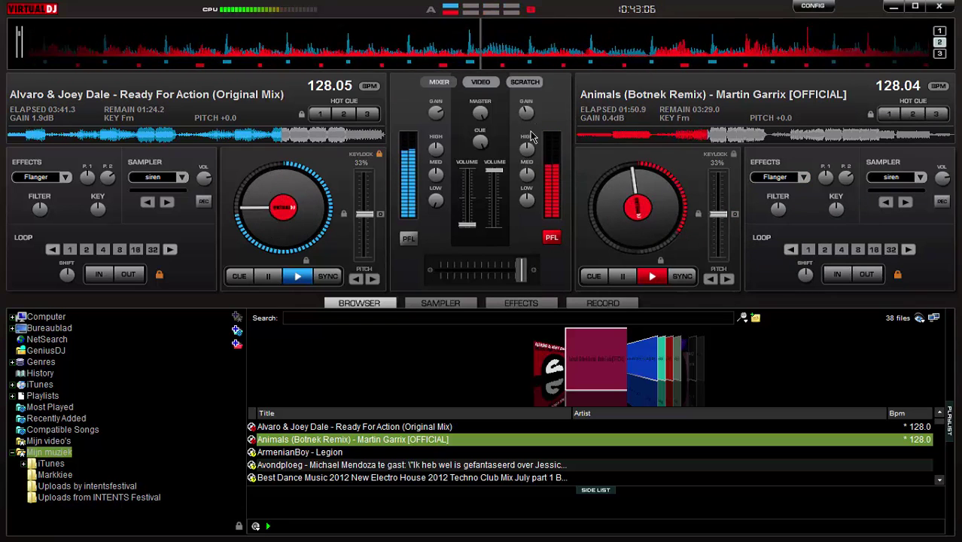
left_click_drag(526, 105, 525, 98)
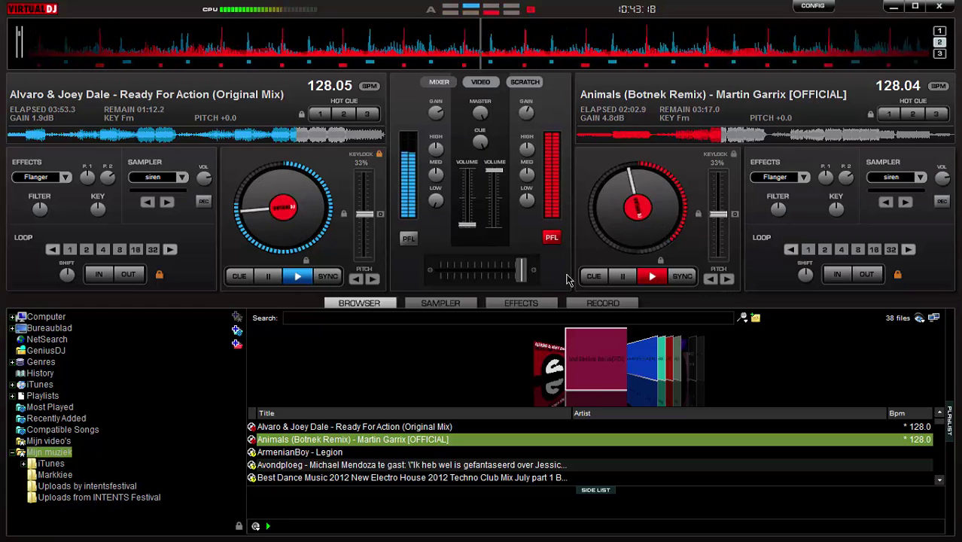
Switch to the Camtasia screen recorder and add a system stamp annotation to the recording
key("super")
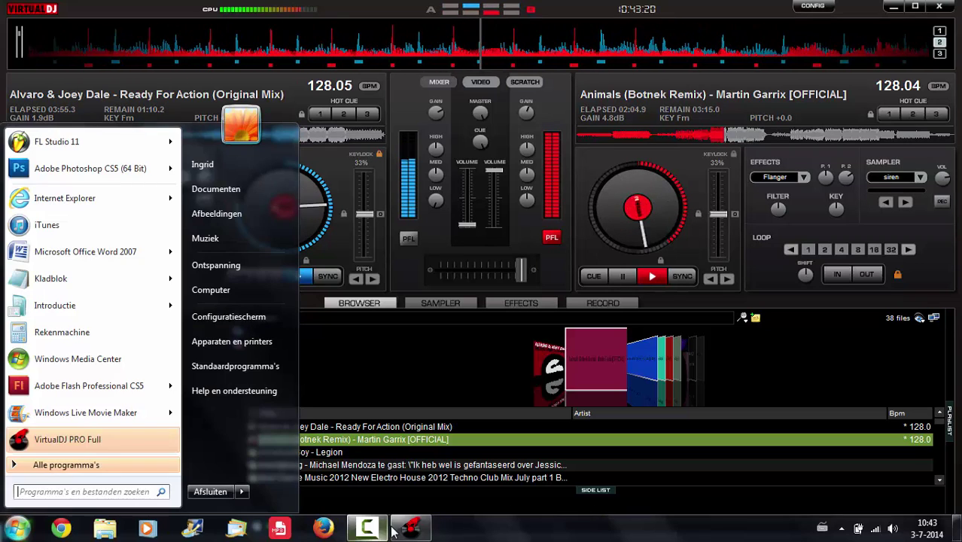
left_click(381, 531)
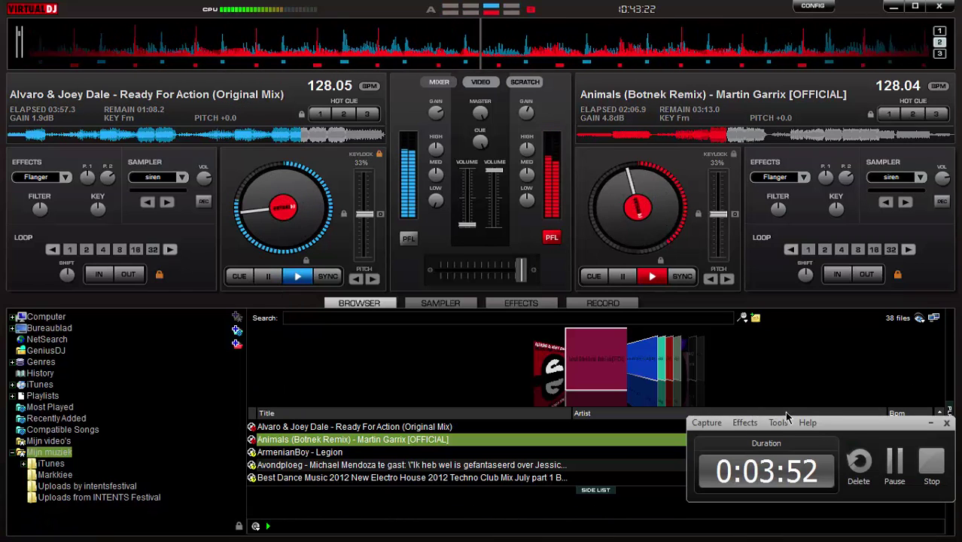
left_click(745, 424)
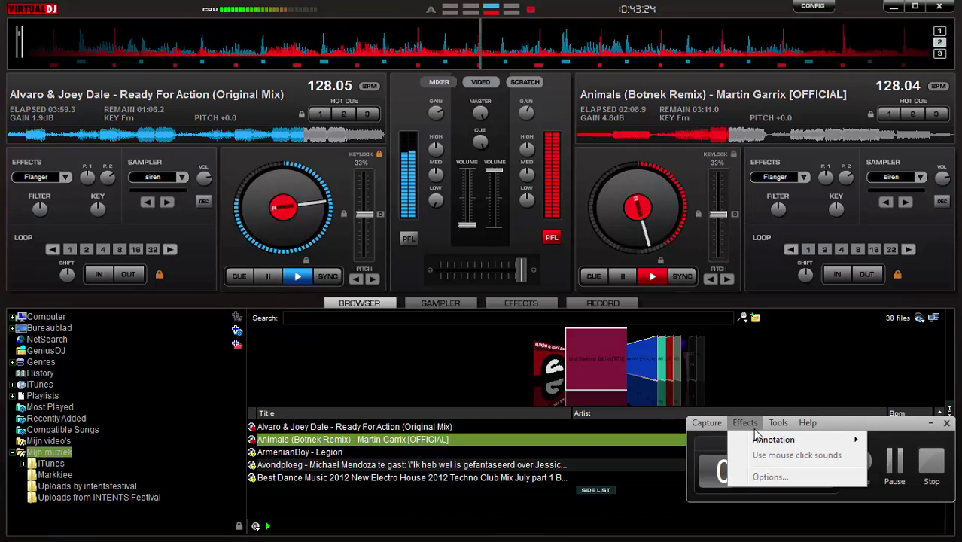
mouse_move(760, 440)
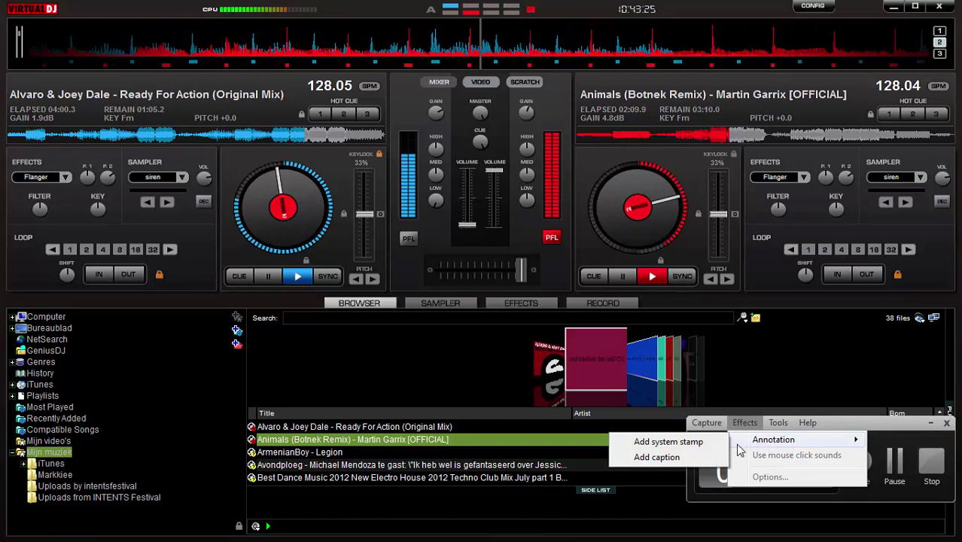
left_click(692, 441)
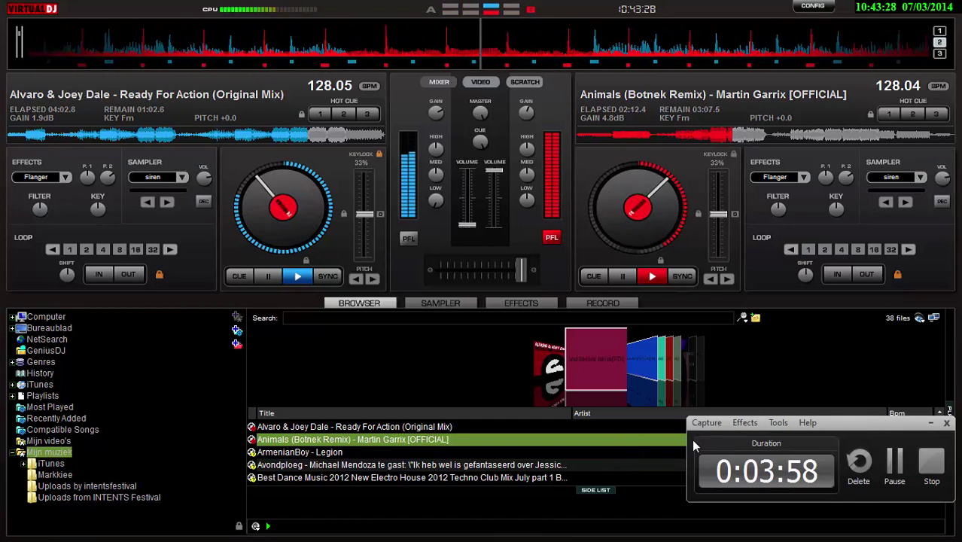
Turn on the caption annotation for the recording and review the recorder's annotation options
left_click(737, 423)
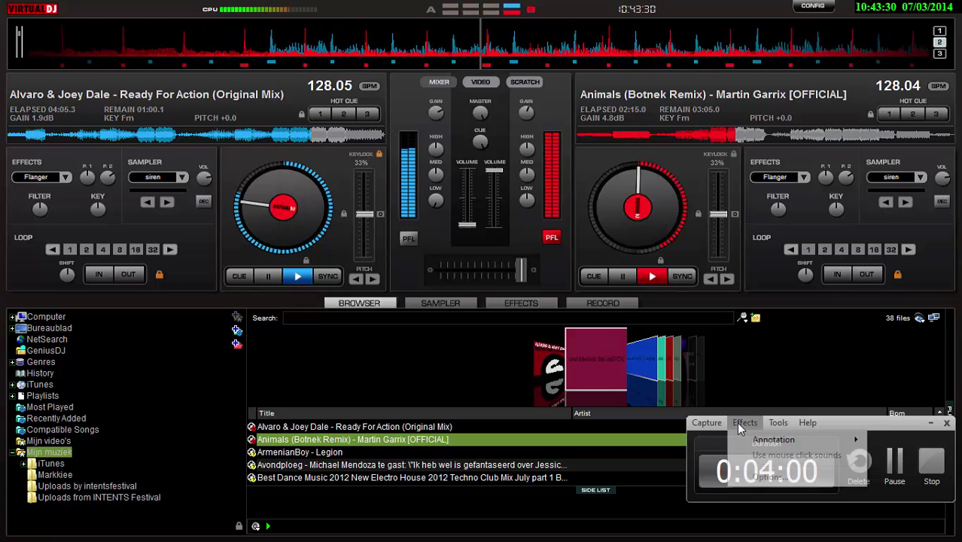
mouse_move(776, 440)
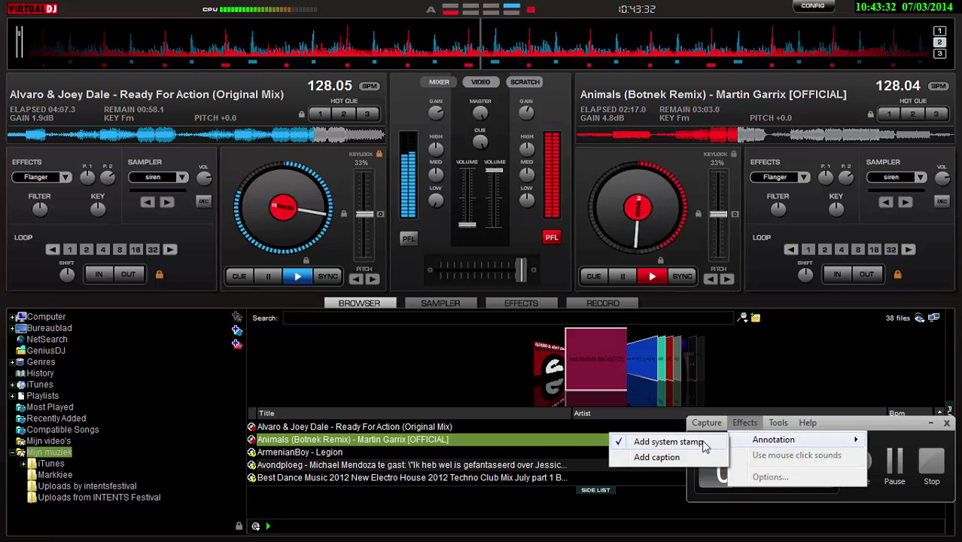
left_click(705, 444)
left_click(743, 426)
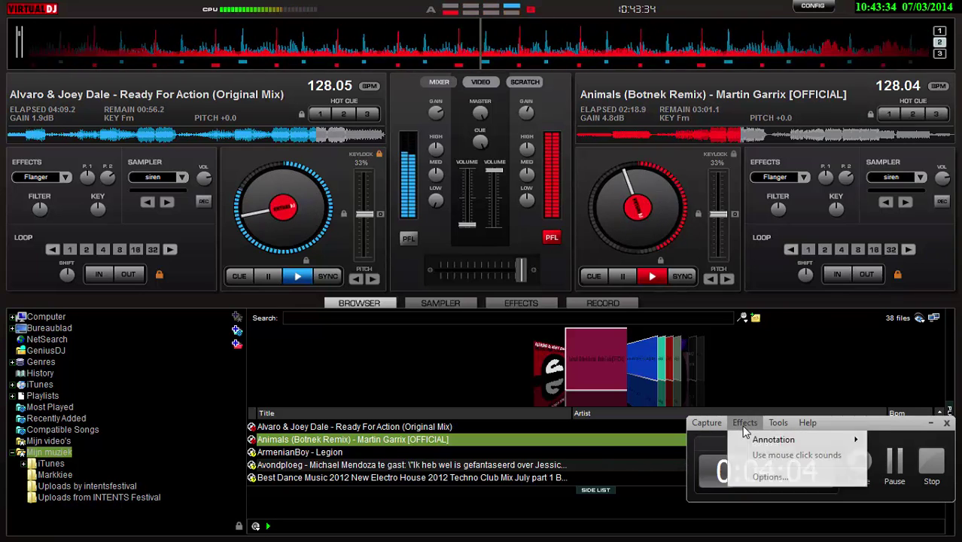
mouse_move(762, 444)
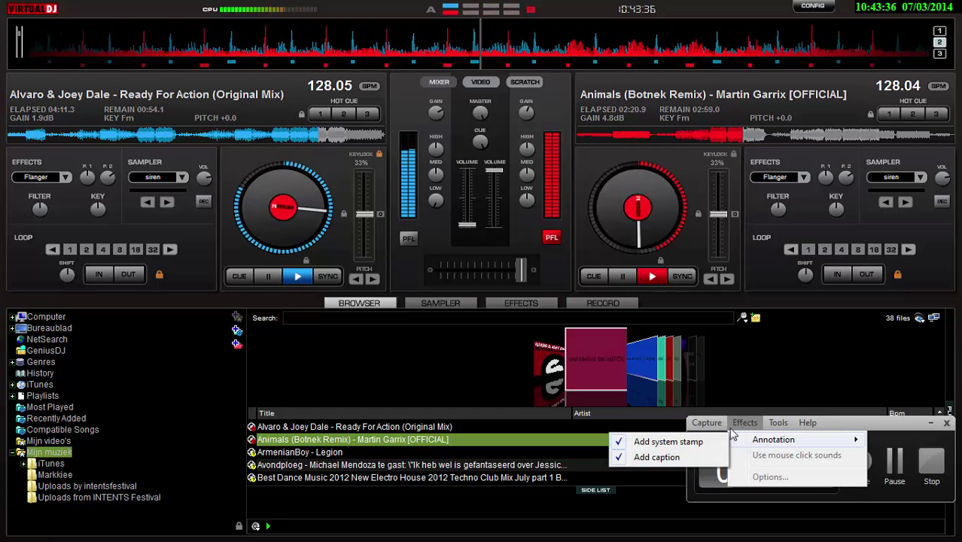
mouse_move(773, 424)
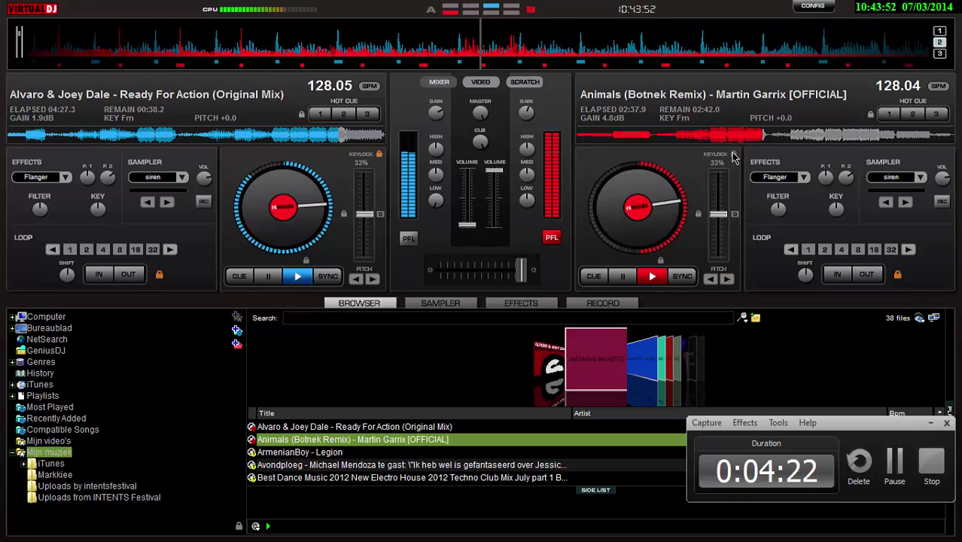
Turn on deck 2's keylock with a slight downward pitch nudge and move the recorder window clear of the browser's Bpm column
left_click(711, 279)
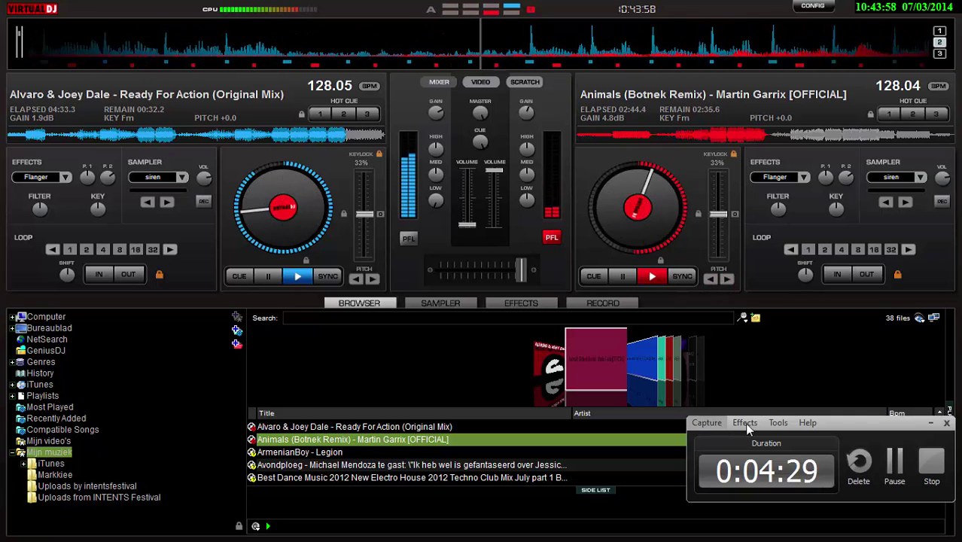
left_click_drag(889, 434, 602, 468)
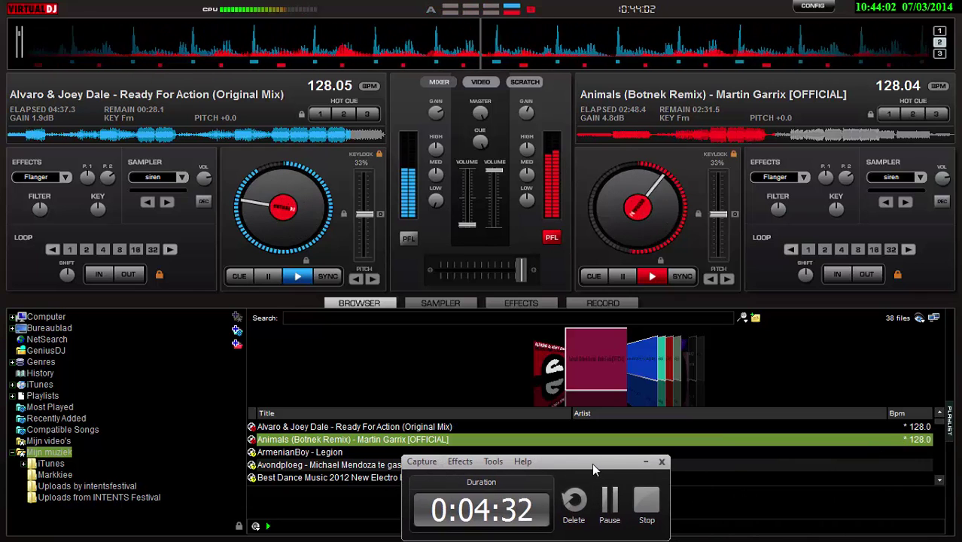